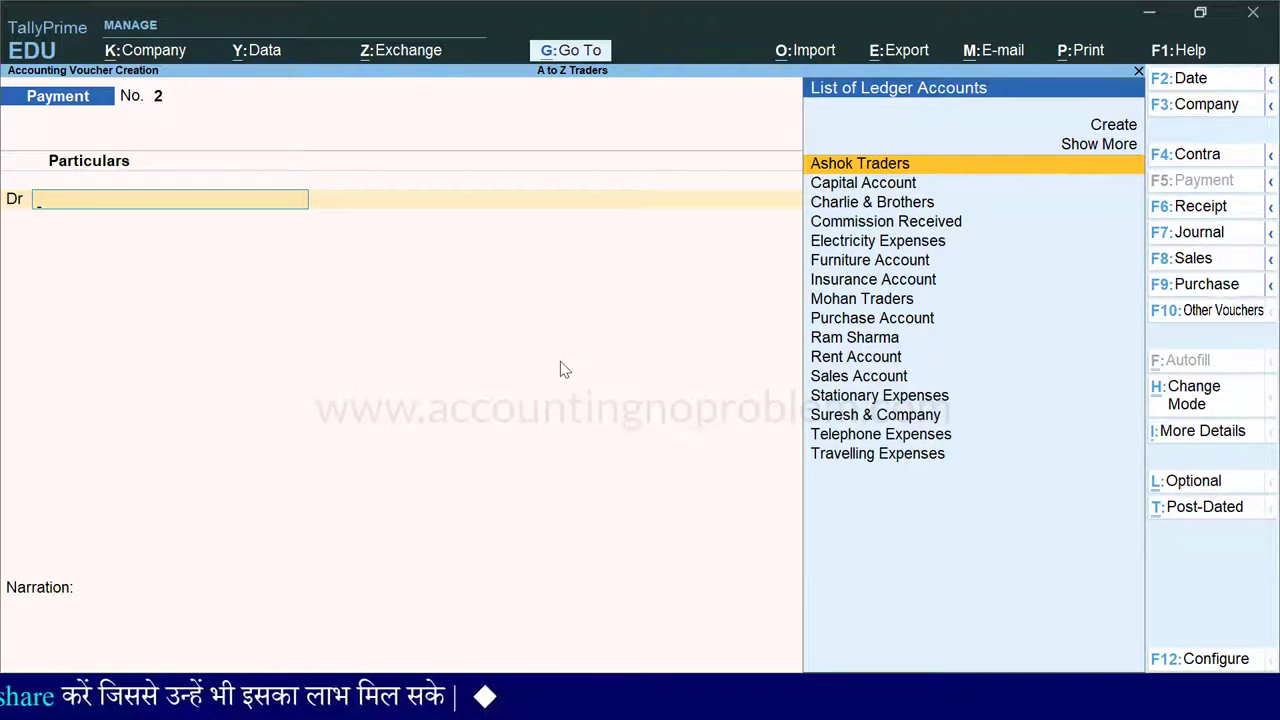
- Set the payment voucher's date to 31-Jul-20
key("F12")
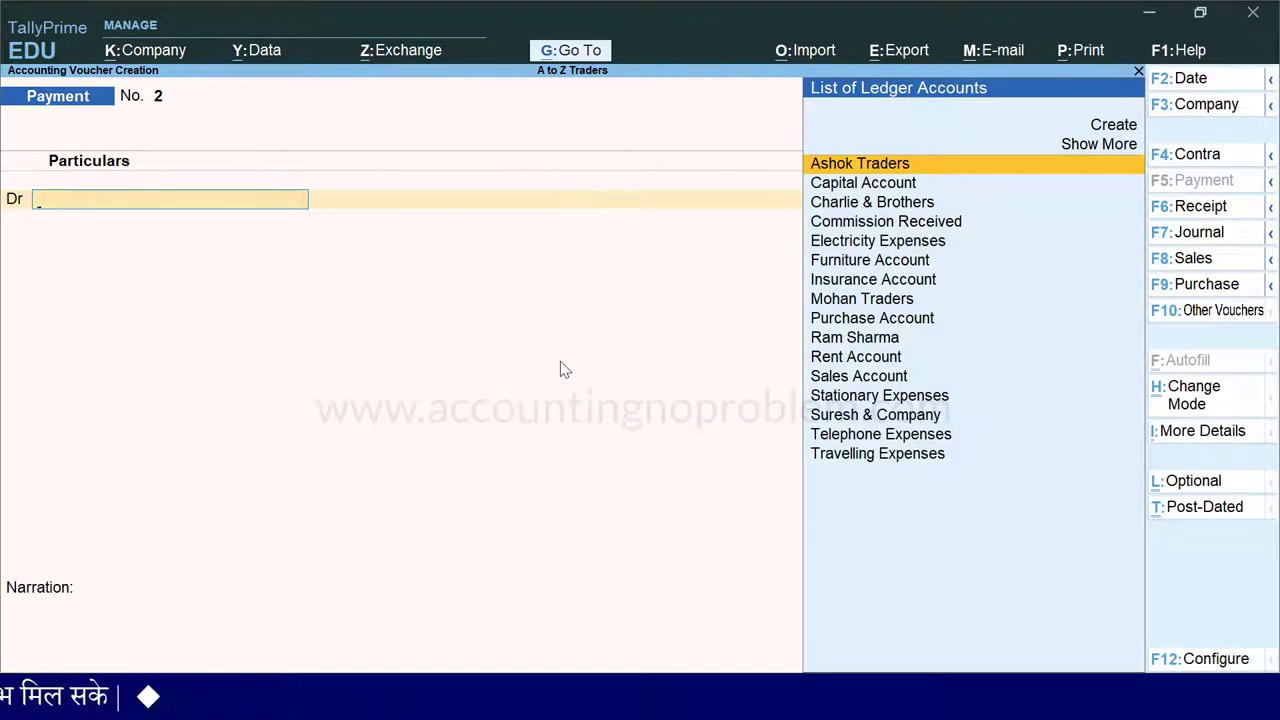
key("F2")
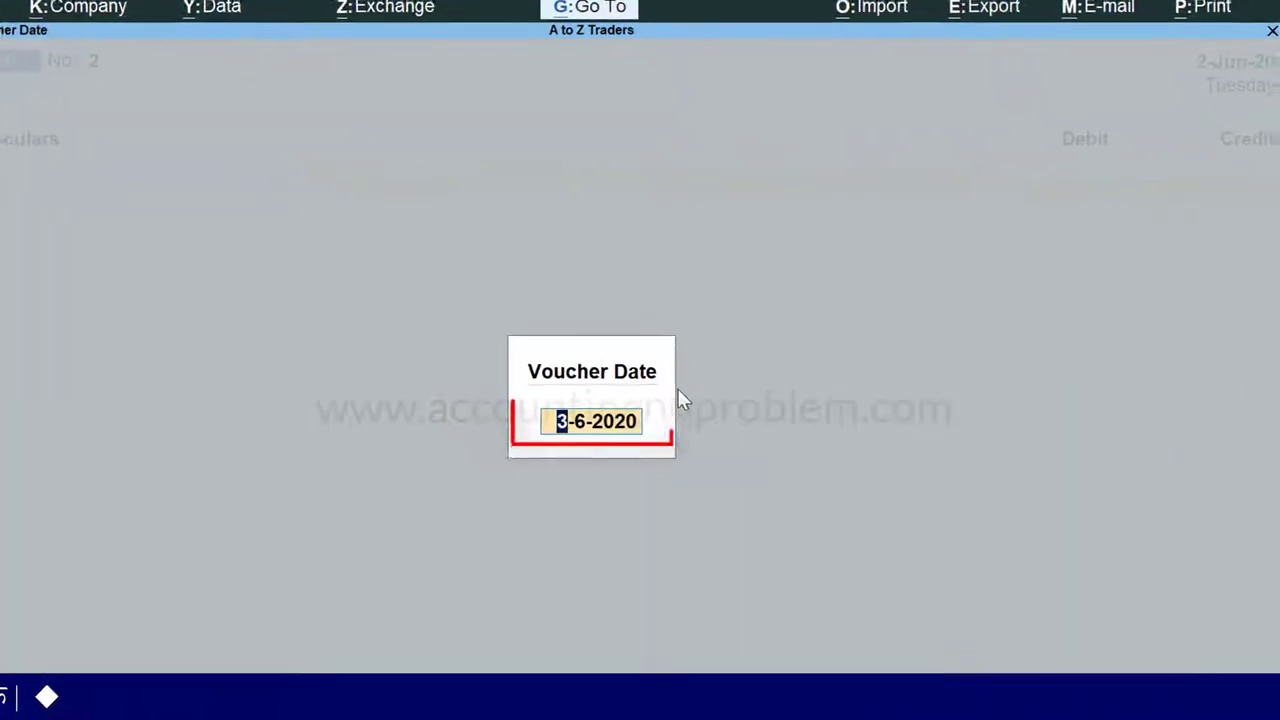
type("31.7")
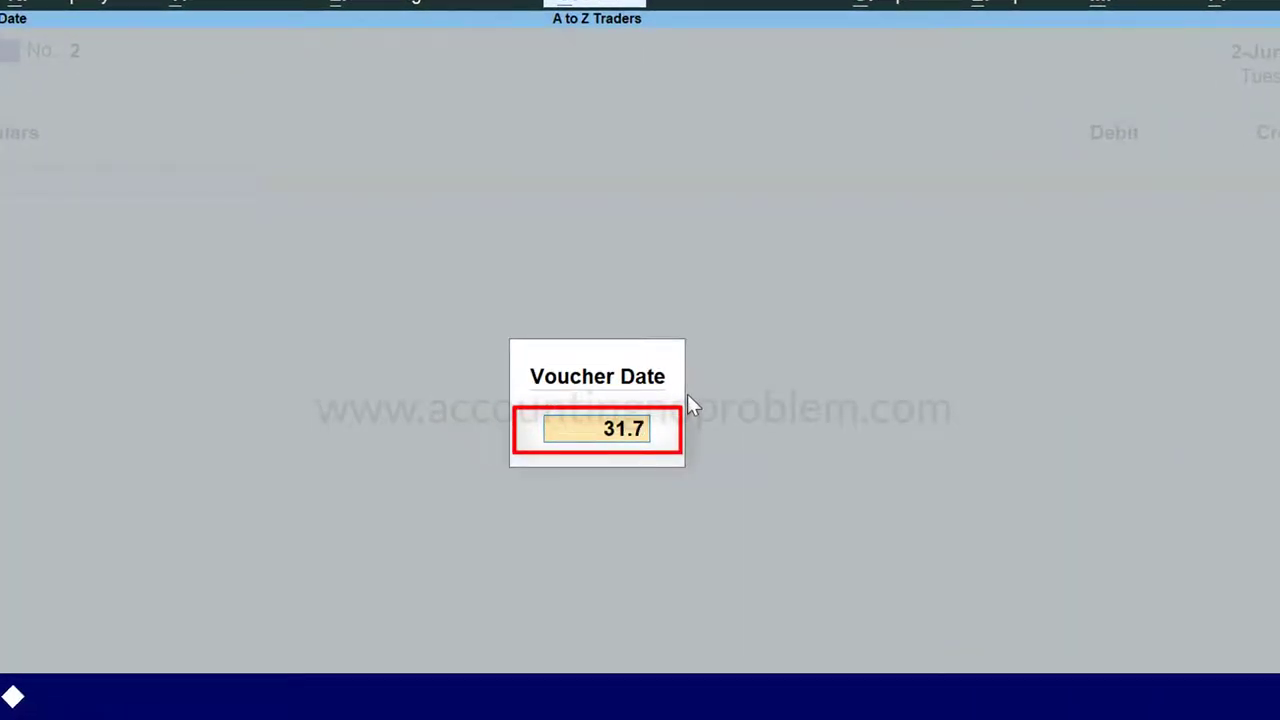
key("Return")
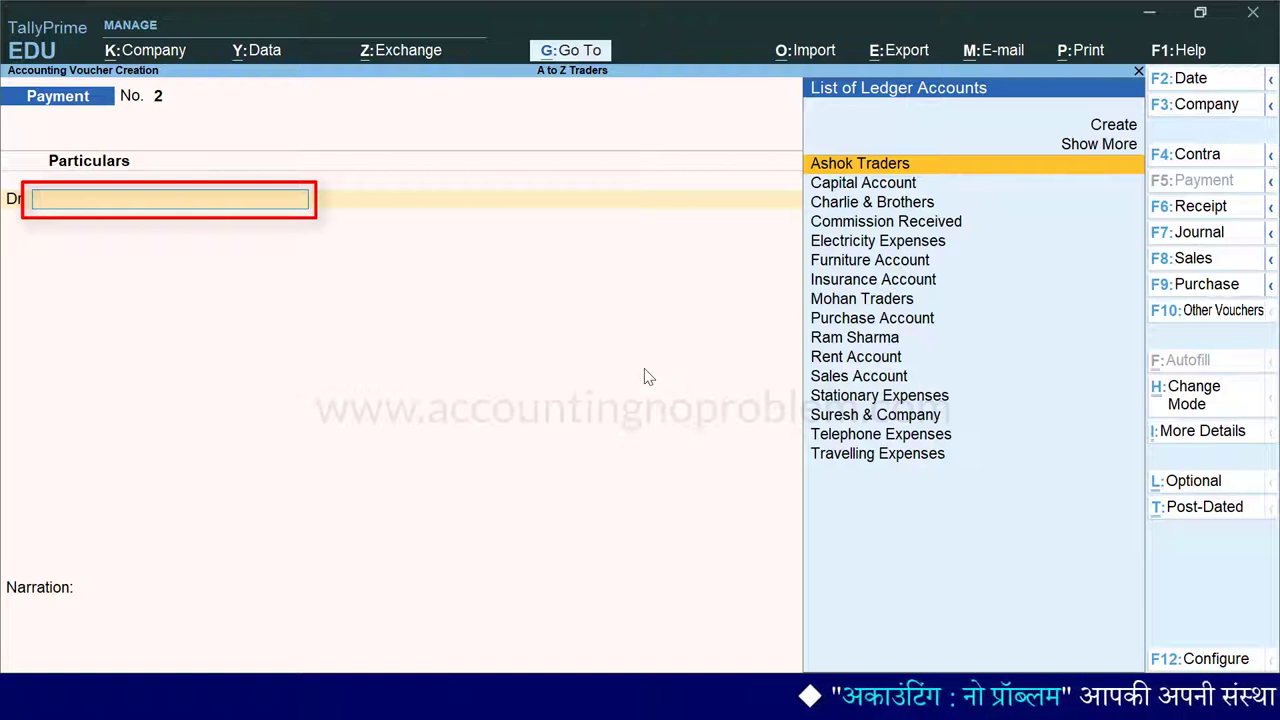
- Create a new ledger named Cycle Account under the Fixed Assets group from the voucher's debit line and save it
key("ctrl+c")
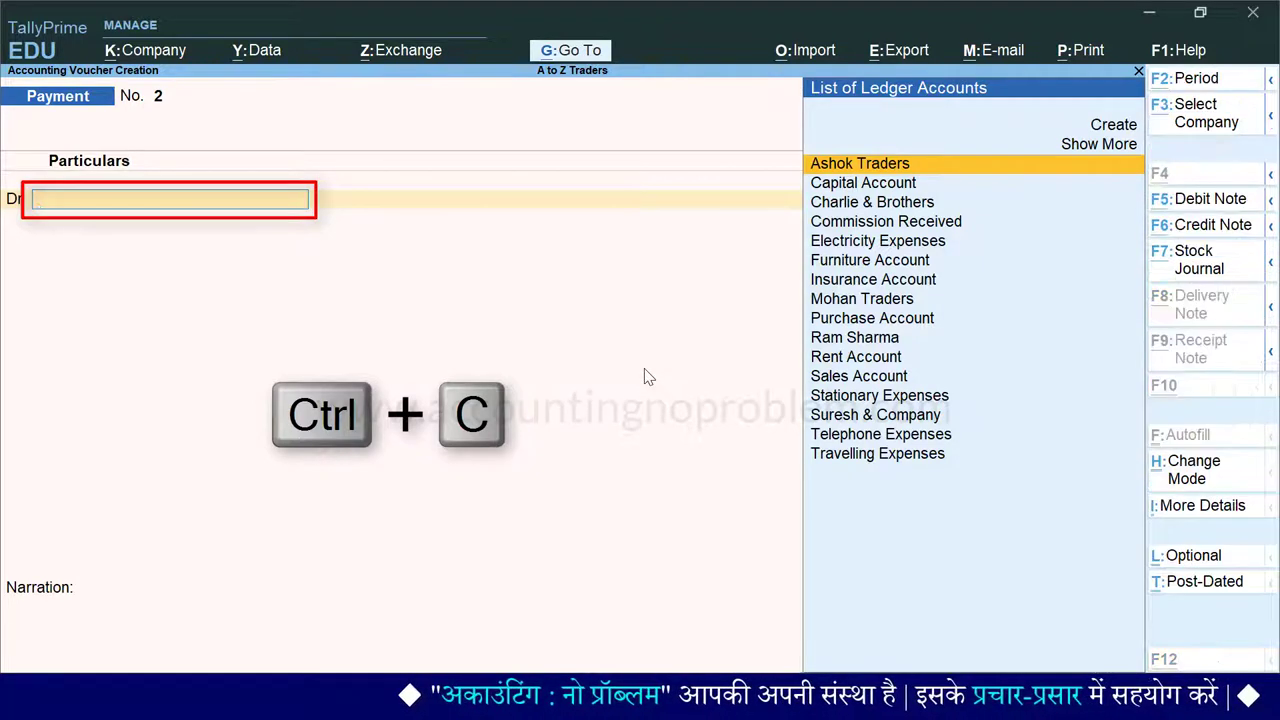
key("ctrl+c")
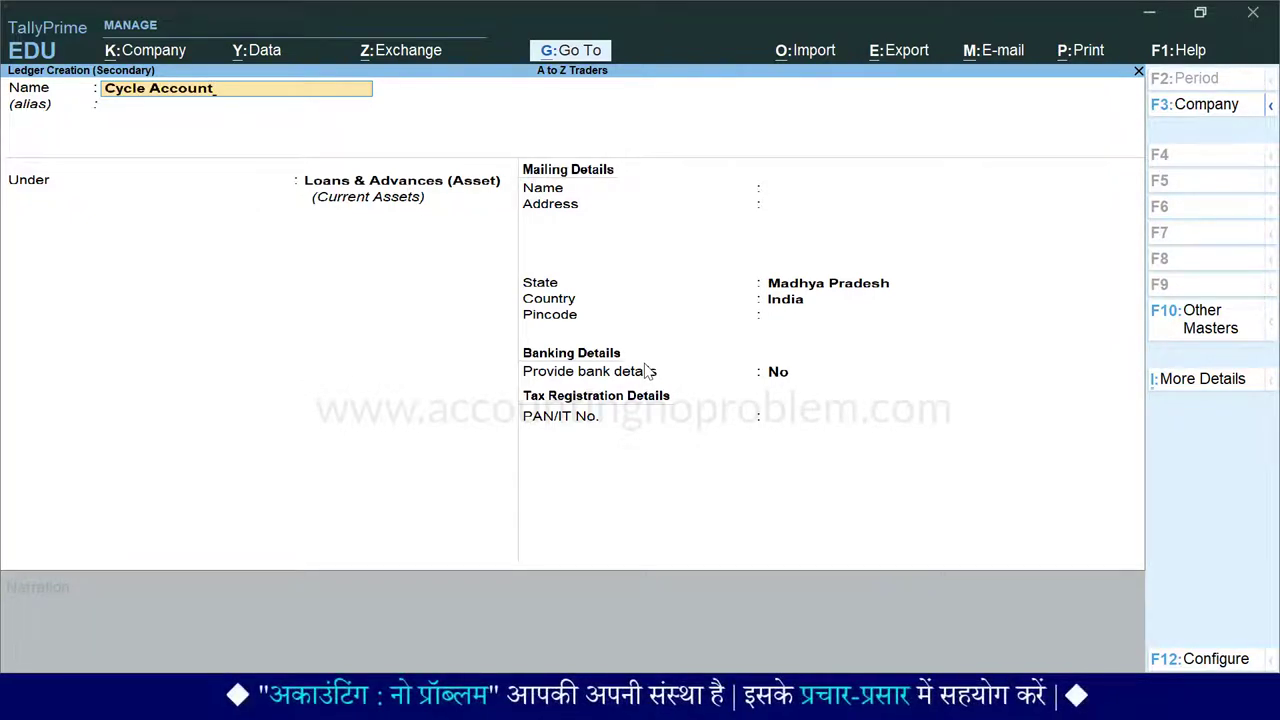
type("Cycle Account")
key("Return")
key("Return")
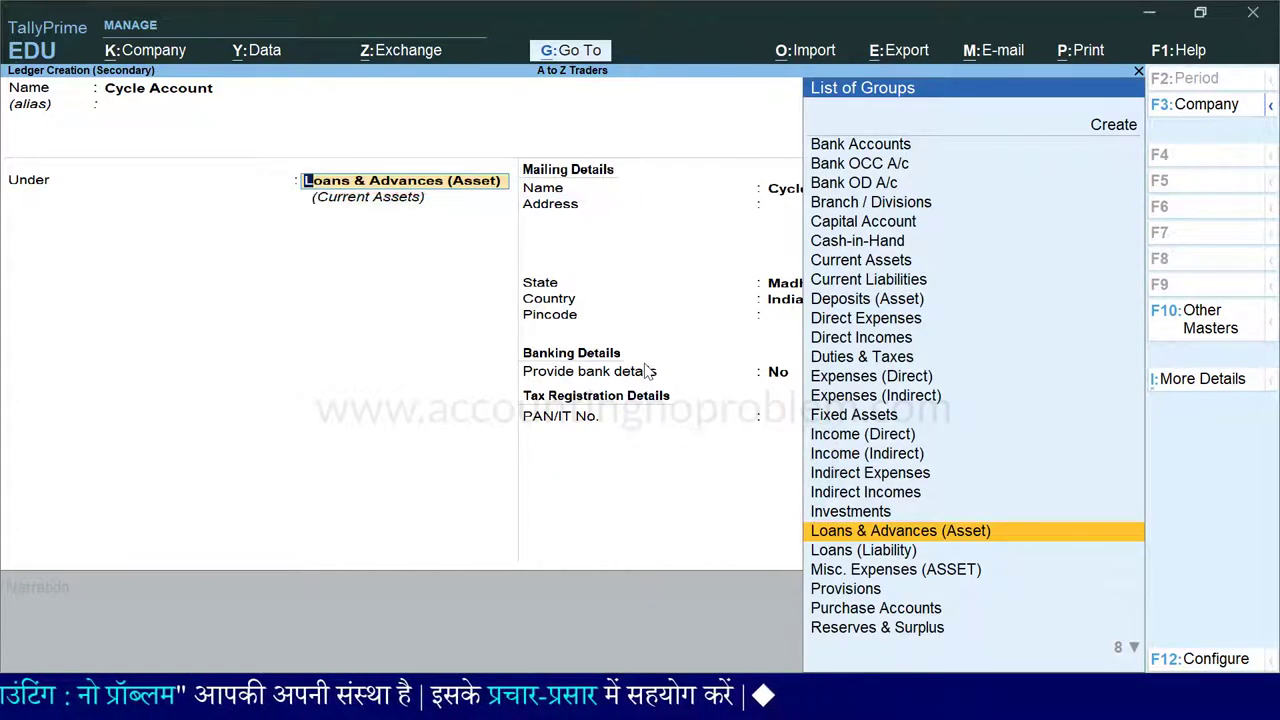
type("Fix")
key("Return")
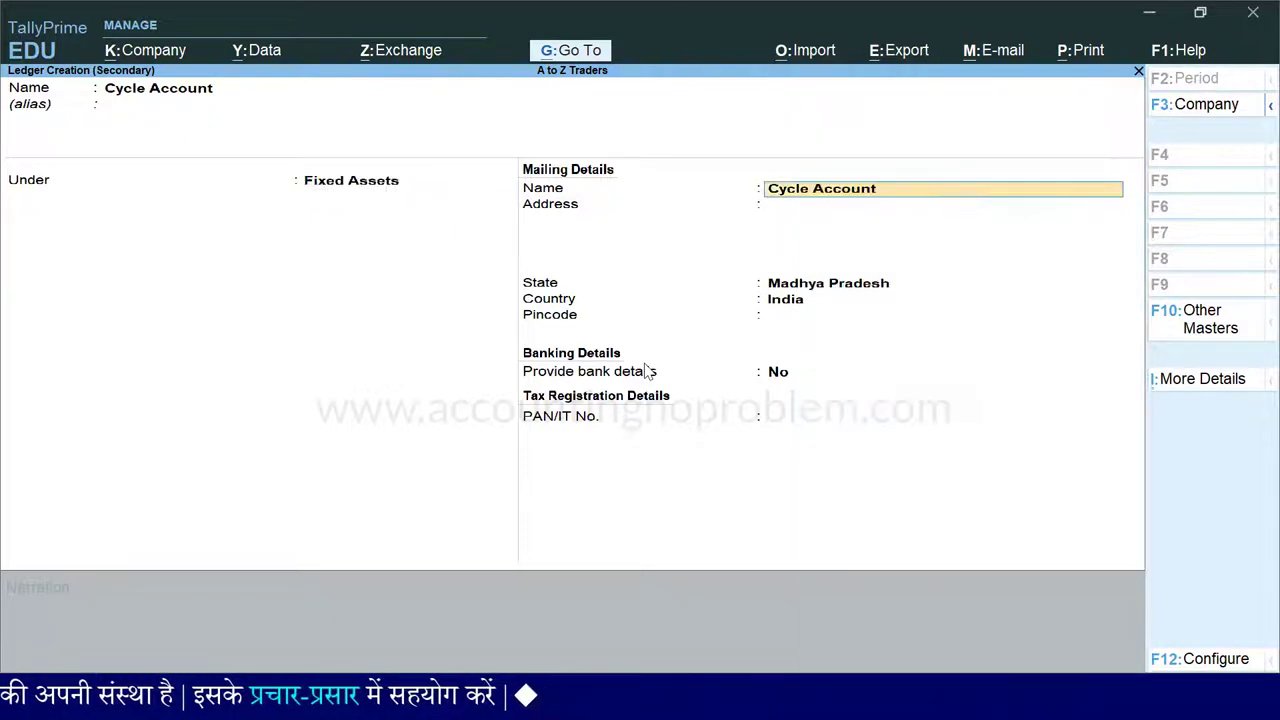
key("ctrl+a")
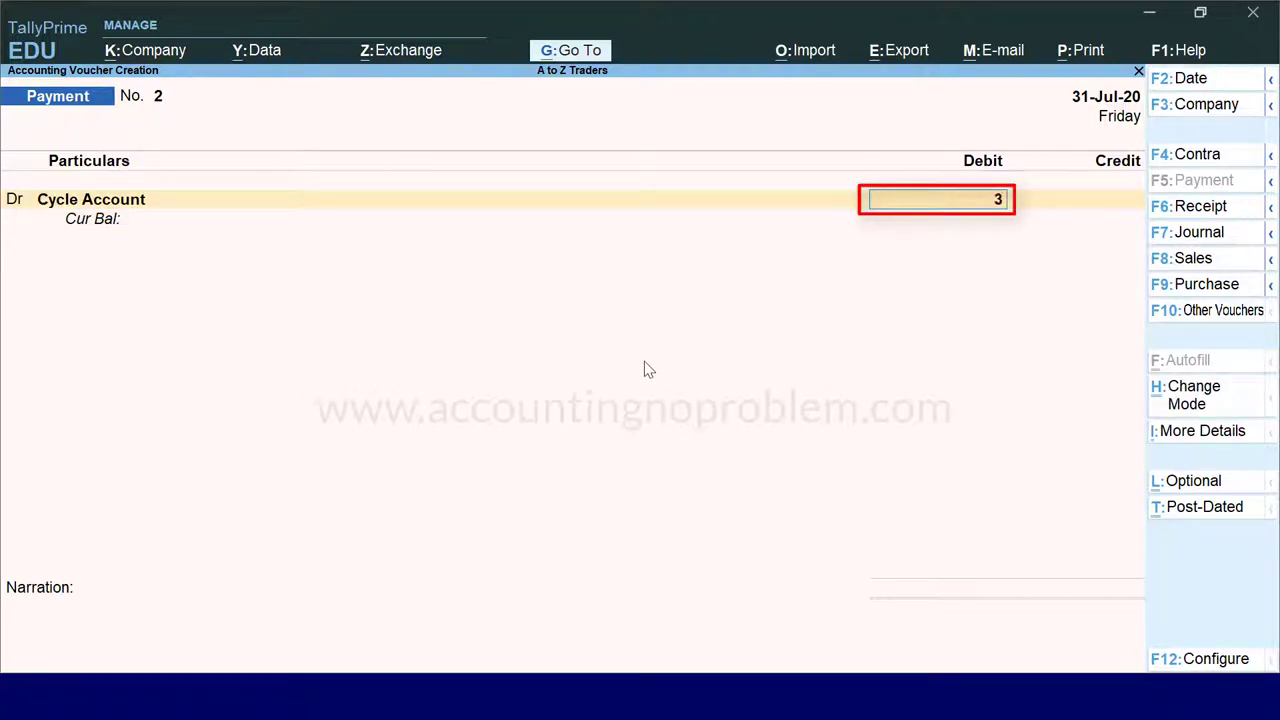
- Debit Cycle Account with 3,000 and credit State Bank of India with the same amount
key("Return")
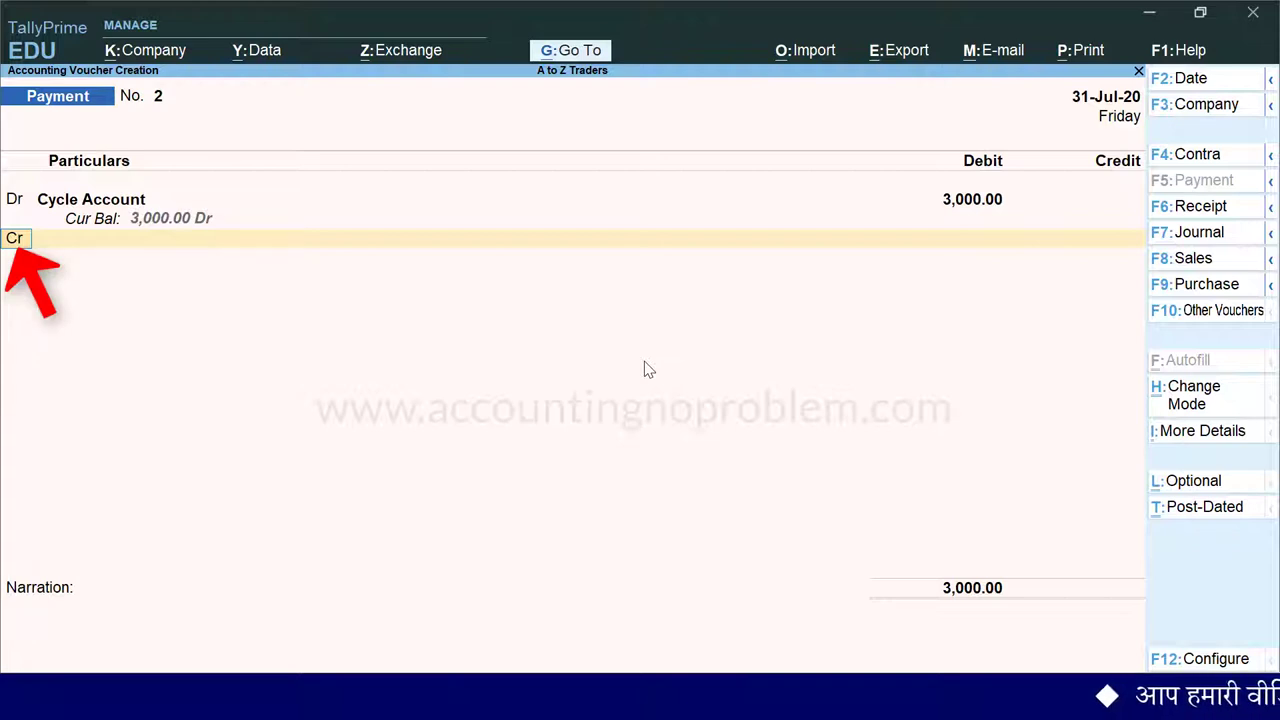
key("Return")
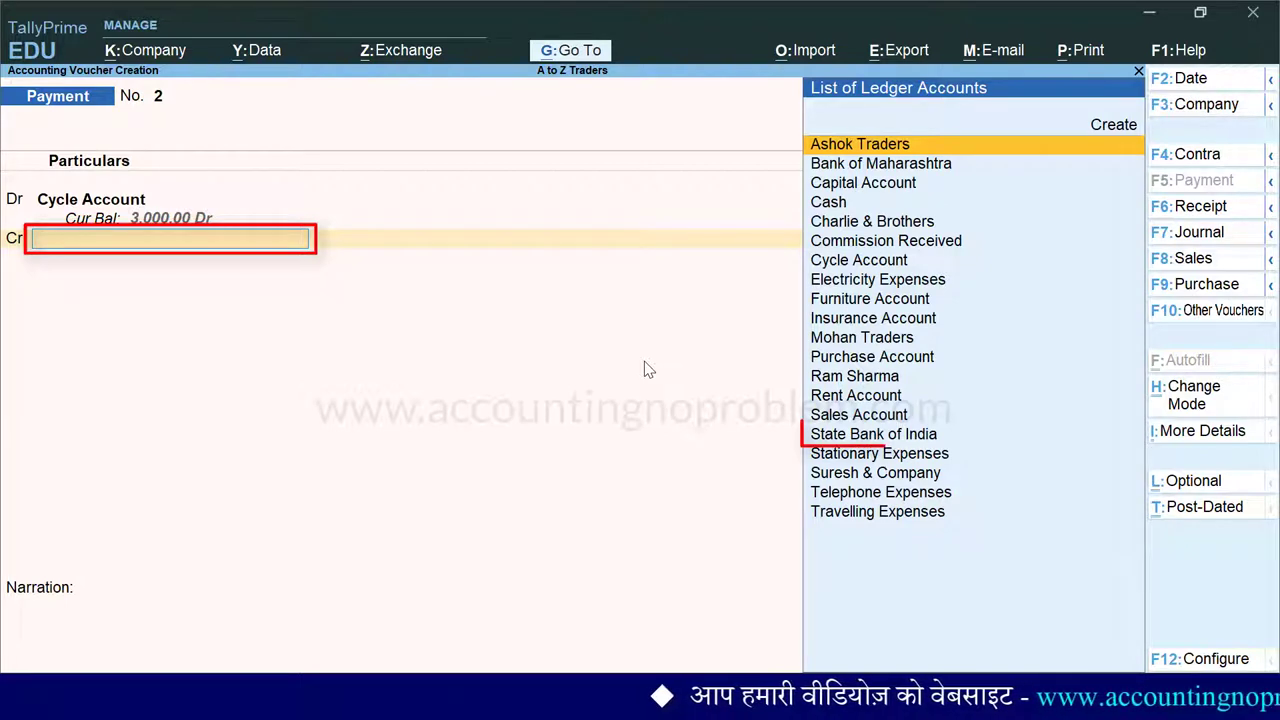
type("S")
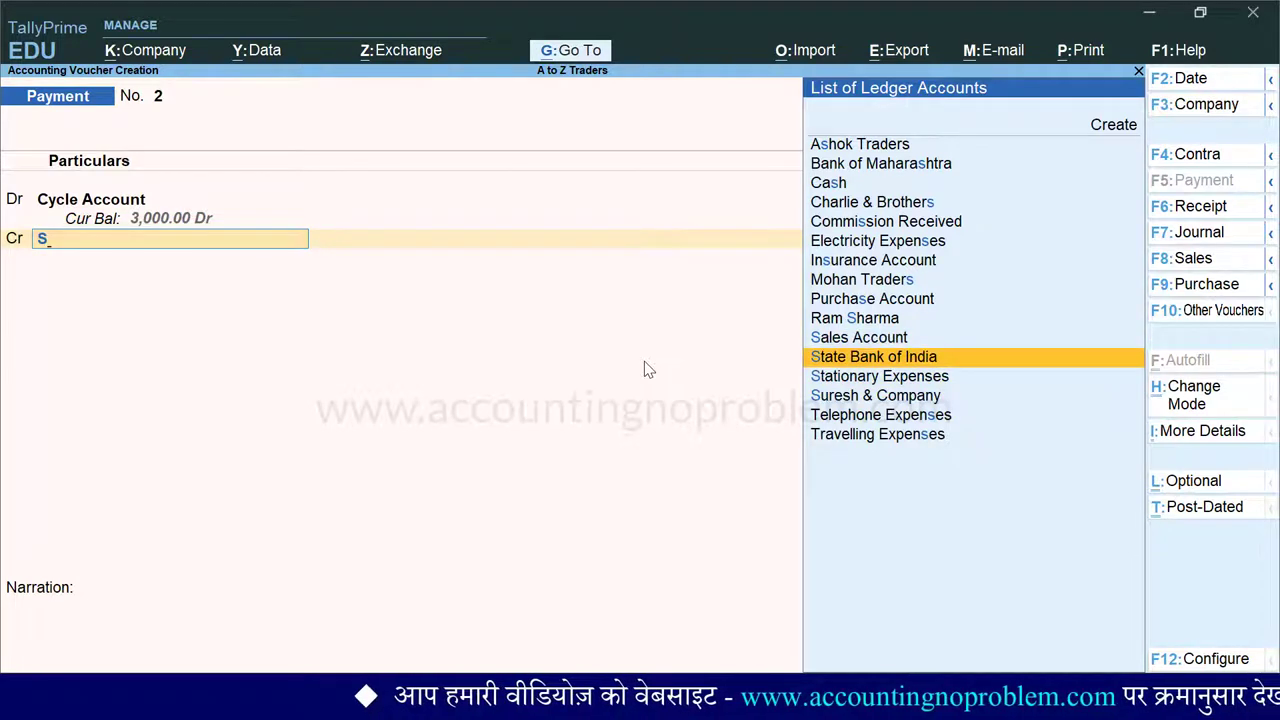
key("Return")
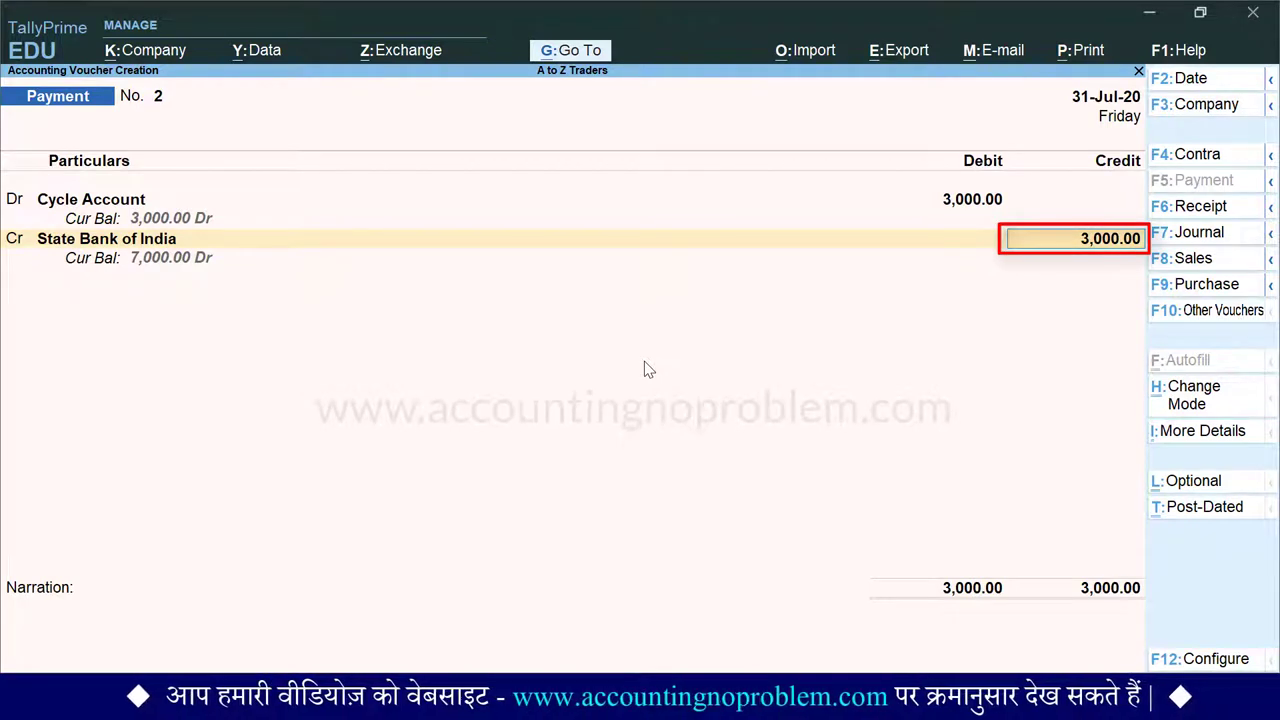
key("Return")
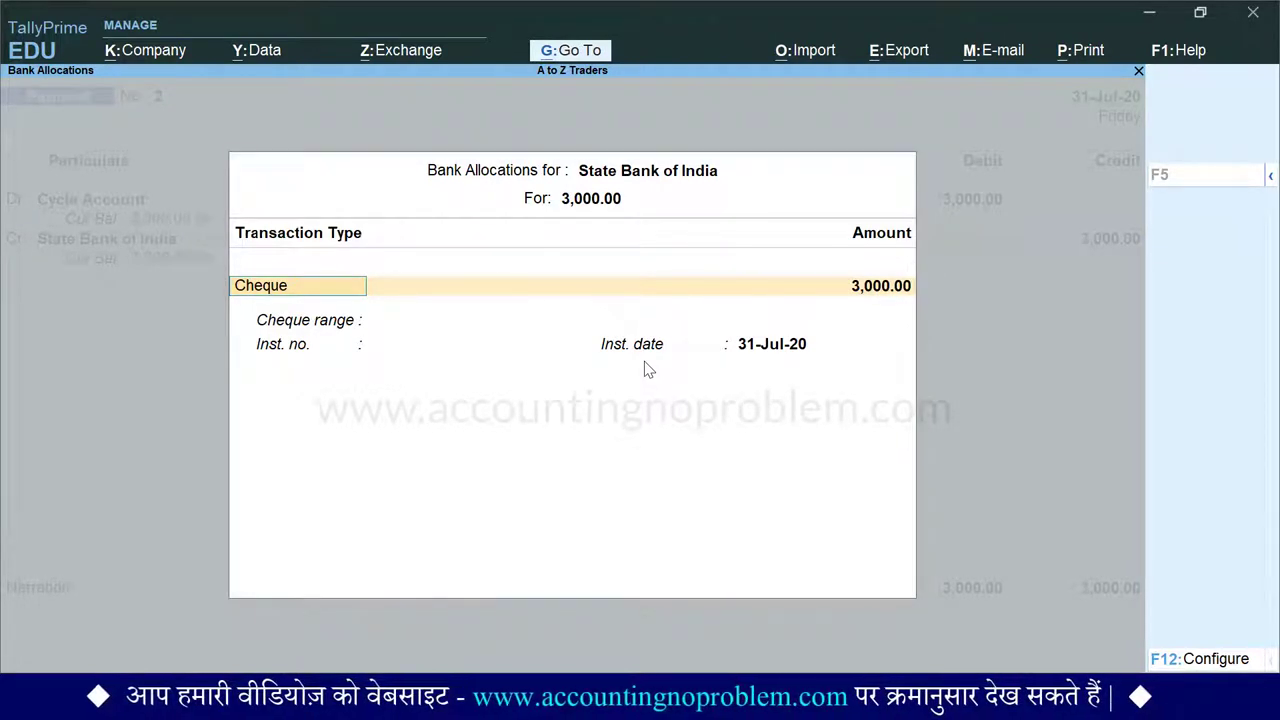
- Expand the transaction types in the State Bank of India allocation and choose Cheque
key("space")
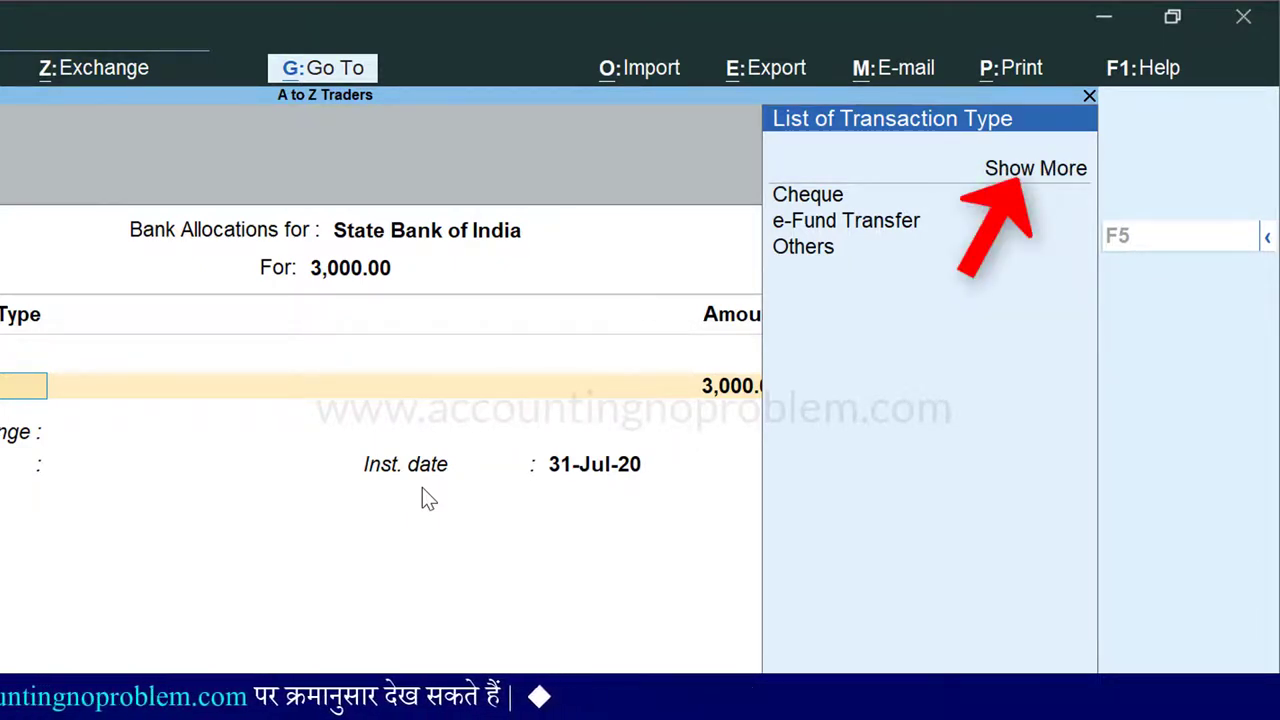
key("Up")
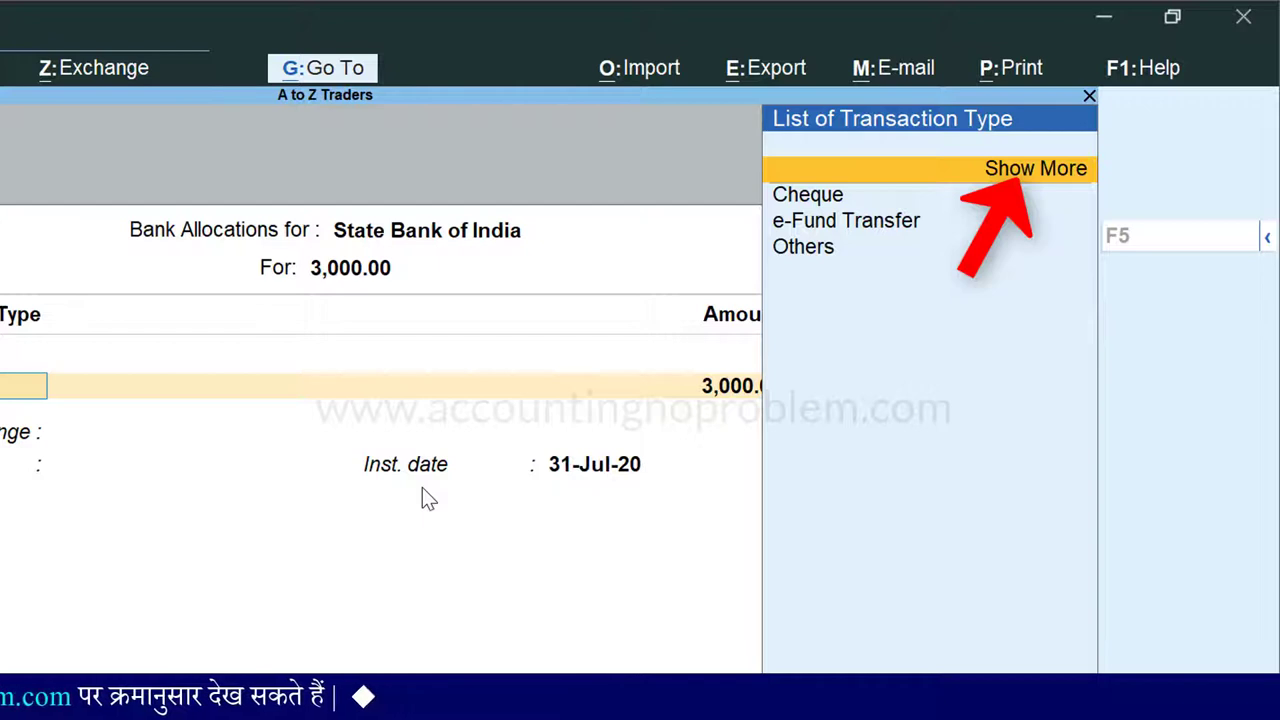
key("Return")
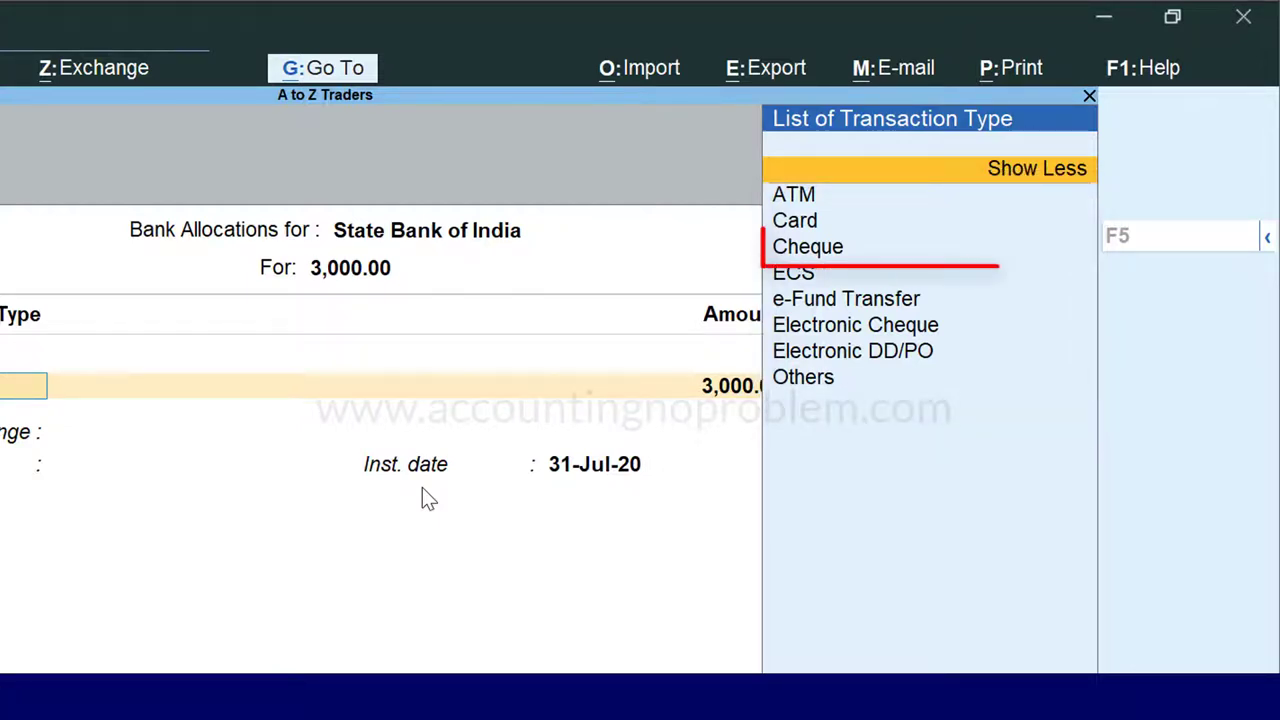
key("Down")
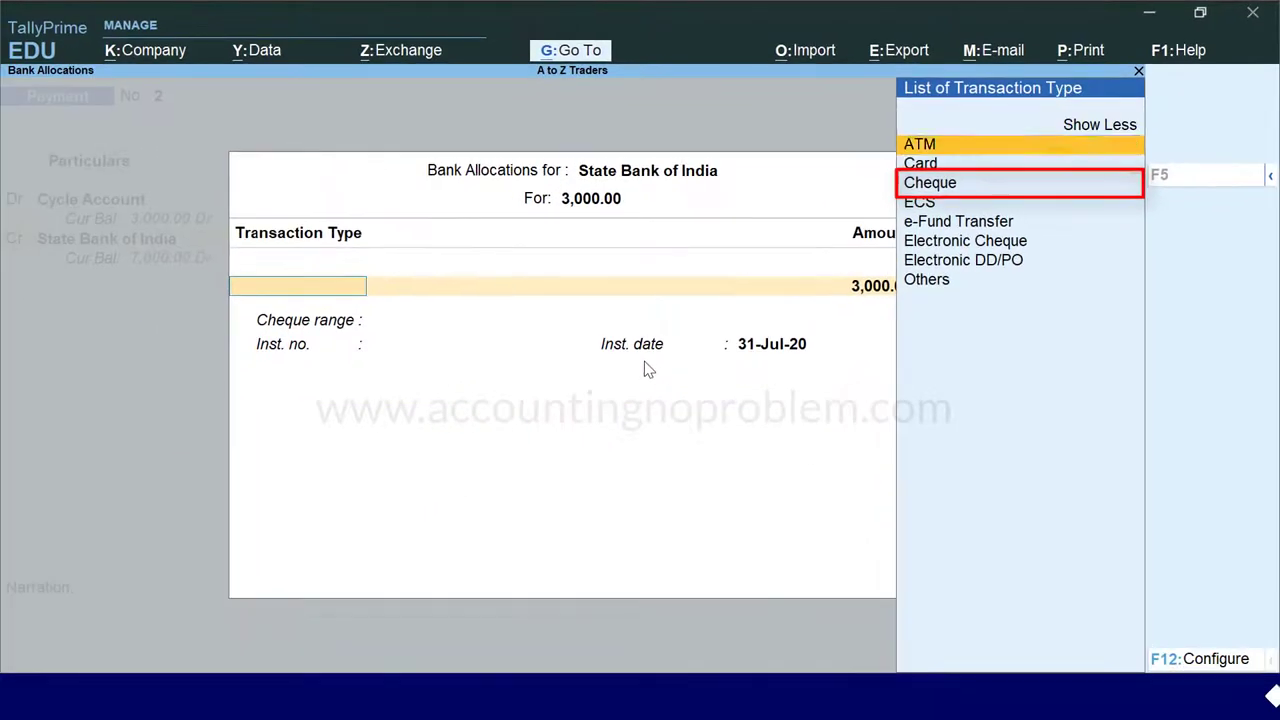
key("Down")
key("Down")
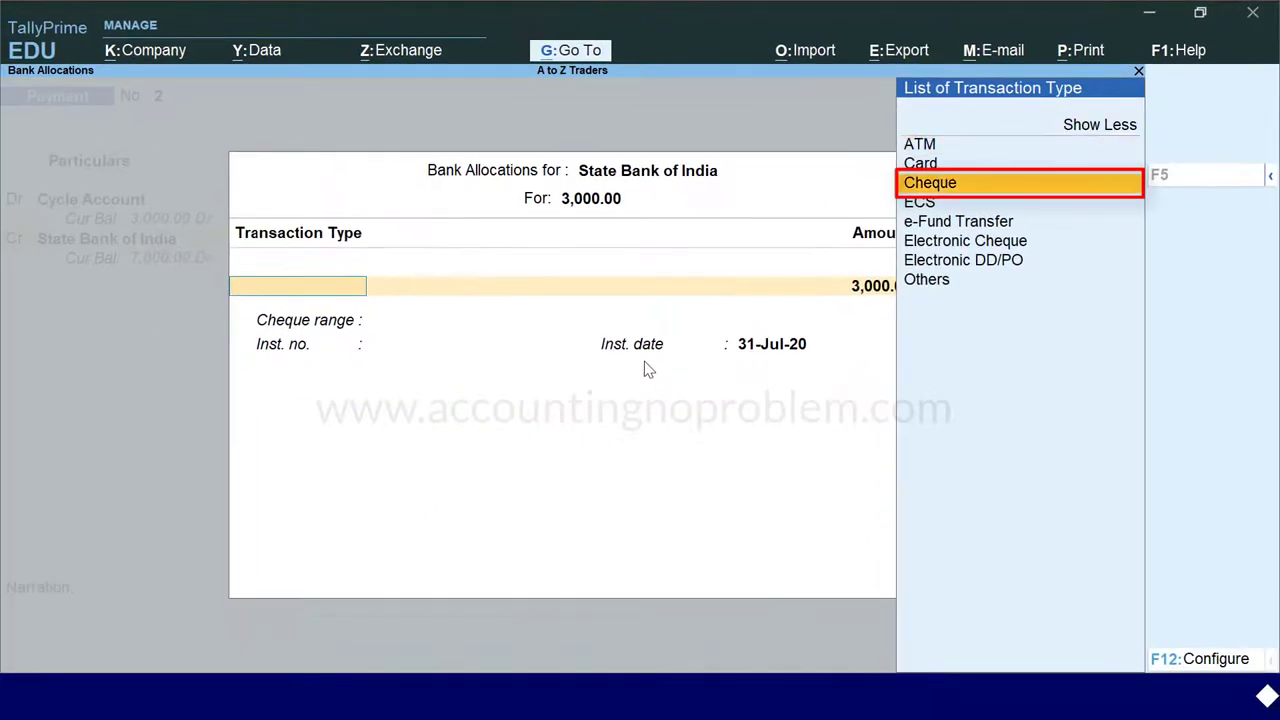
key("Return")
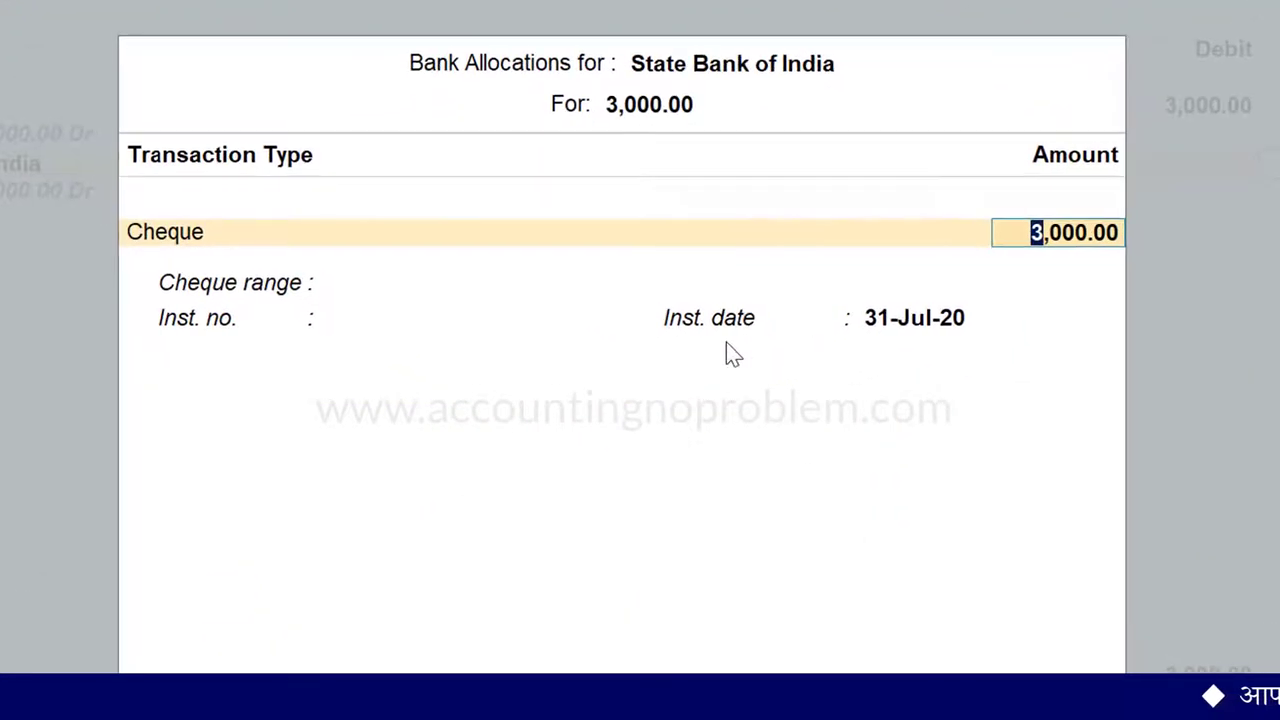
- Enter cheque instrument number 012455, accept the 3,000.00 amount and the 31-Jul-20 instrument date, and complete the bank allocation
key("Return")
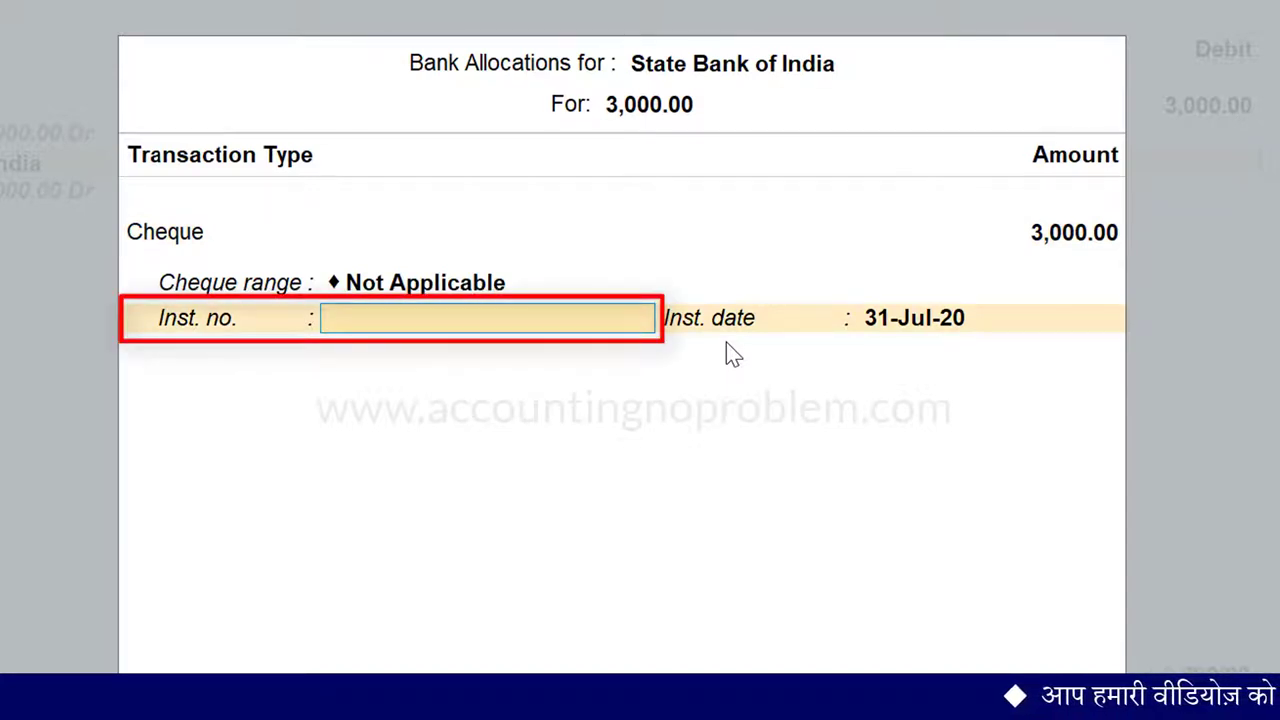
type("012455")
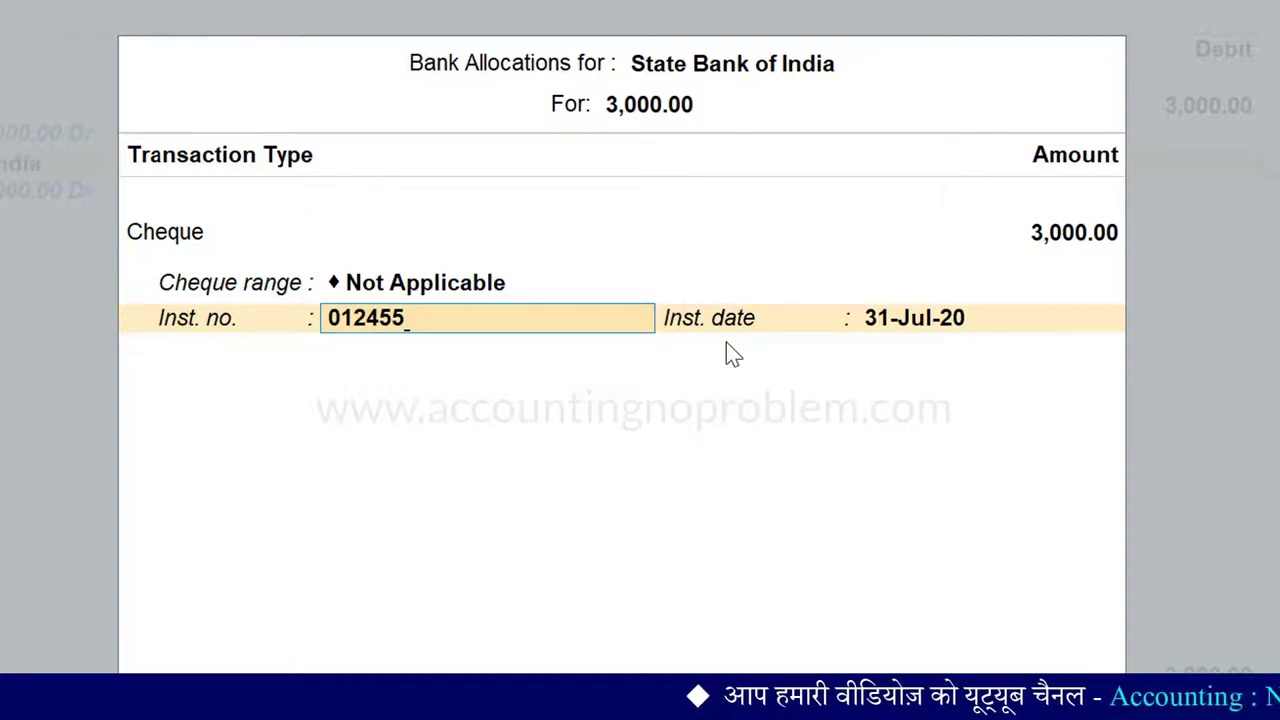
key("Return")
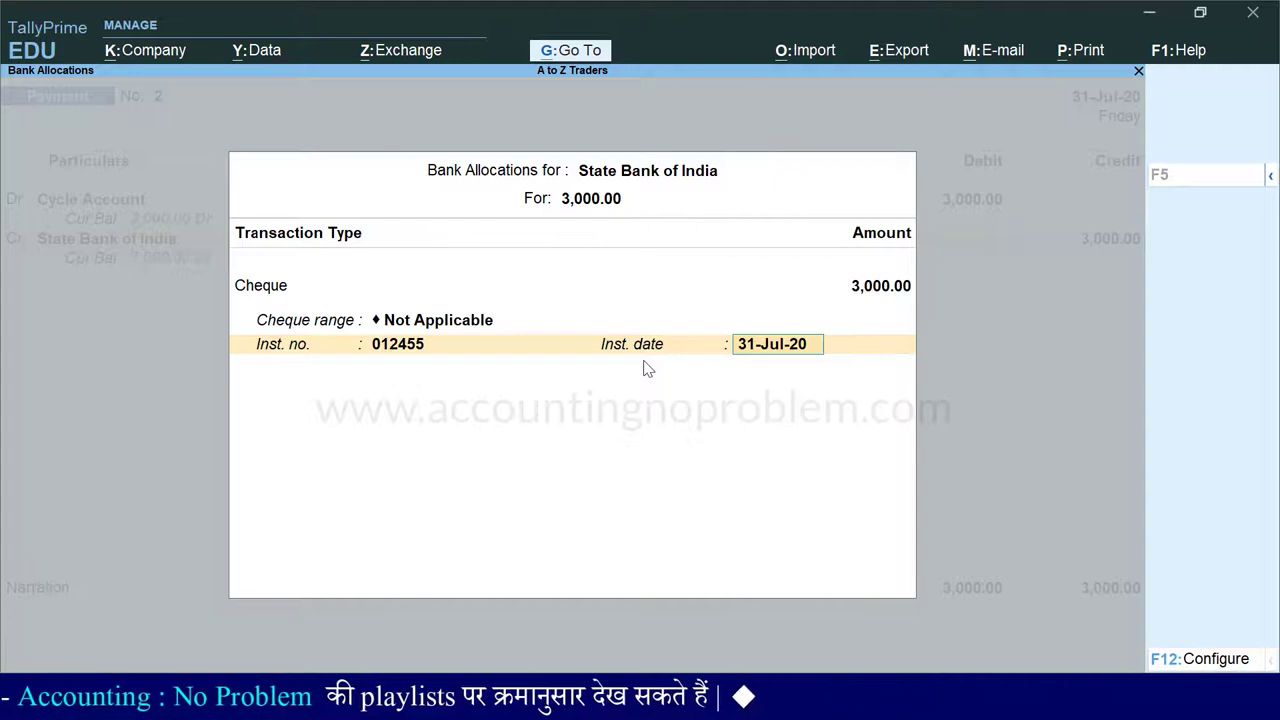
key("Return")
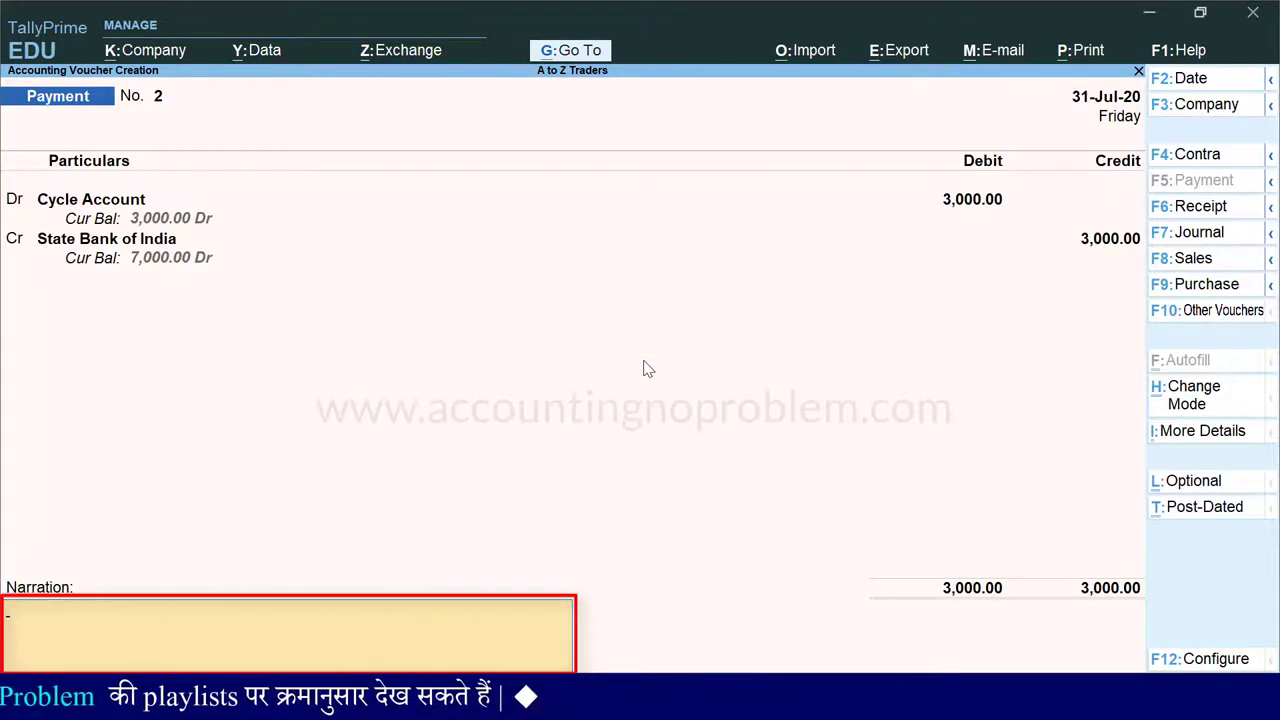
- Add the narration "Being Rs.3000 paid towards purchase of cycle, vide State Bank of India cheque no. 012455." and save the payment voucher
type("Being Rs.3000 paid towards purchase of cycle, vide State Bank of India cheque no. 012455.")
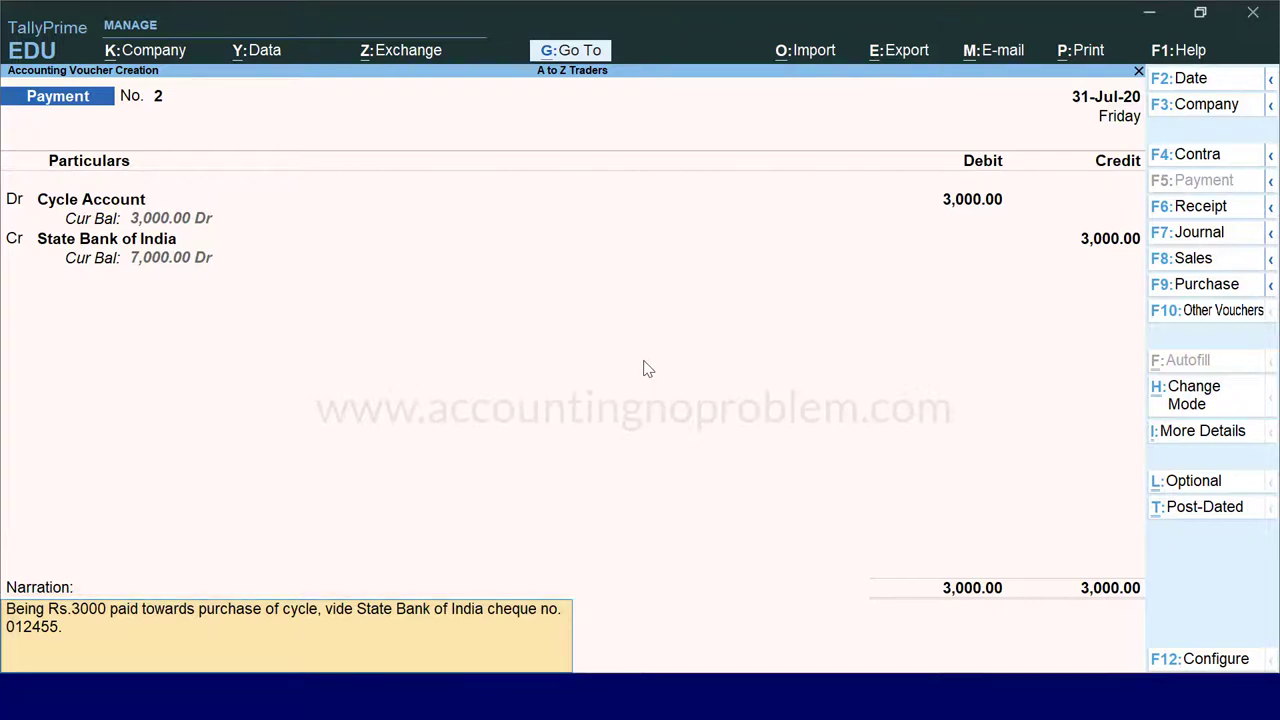
key("Return")
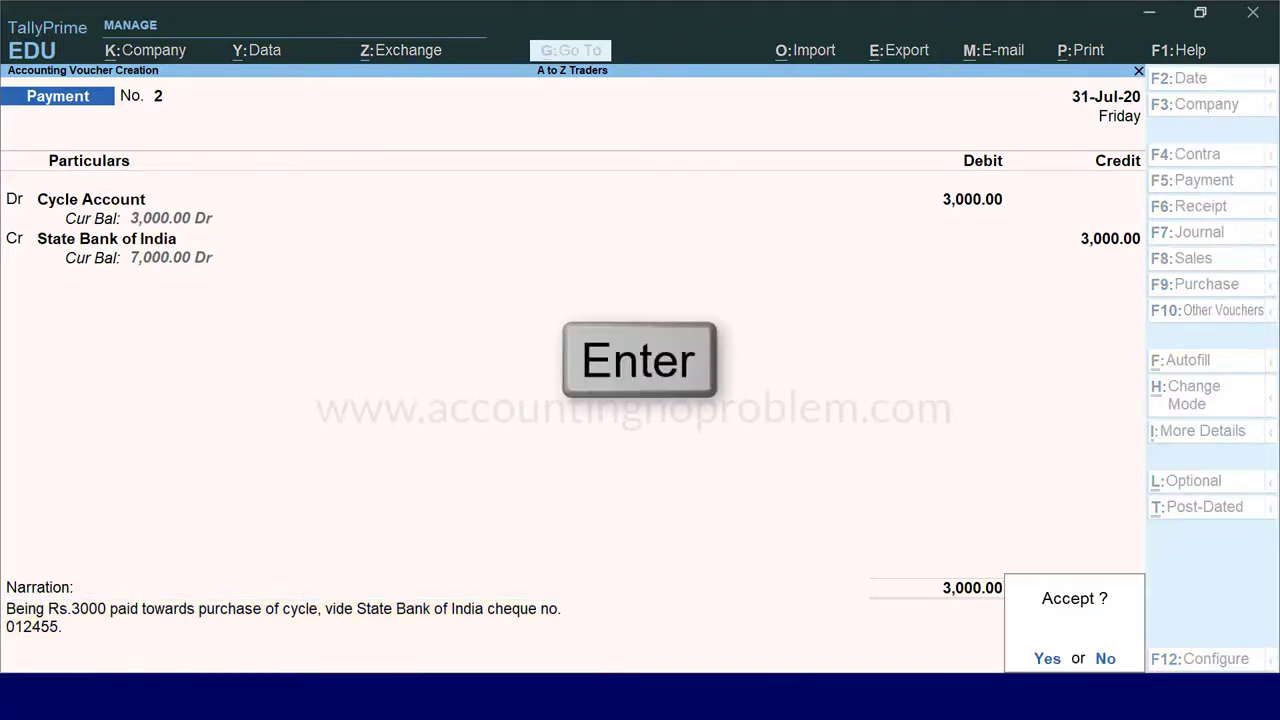
key("Return")
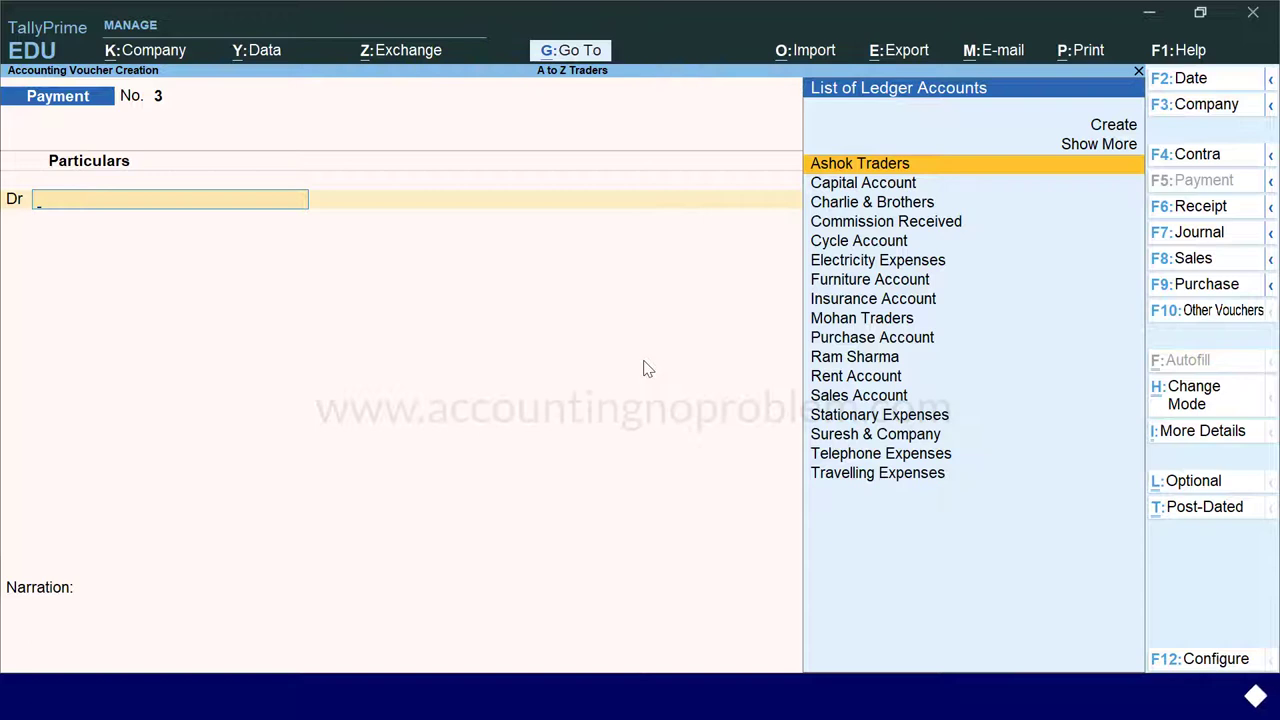